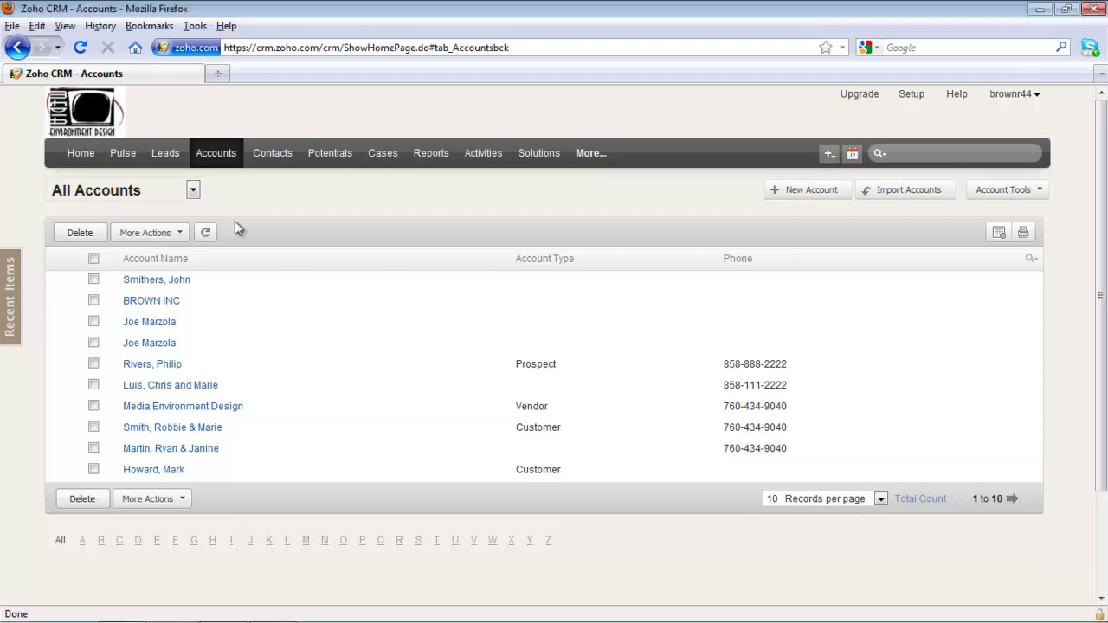
Reload the Accounts list and keep the All Accounts view selected.
click(234, 161)
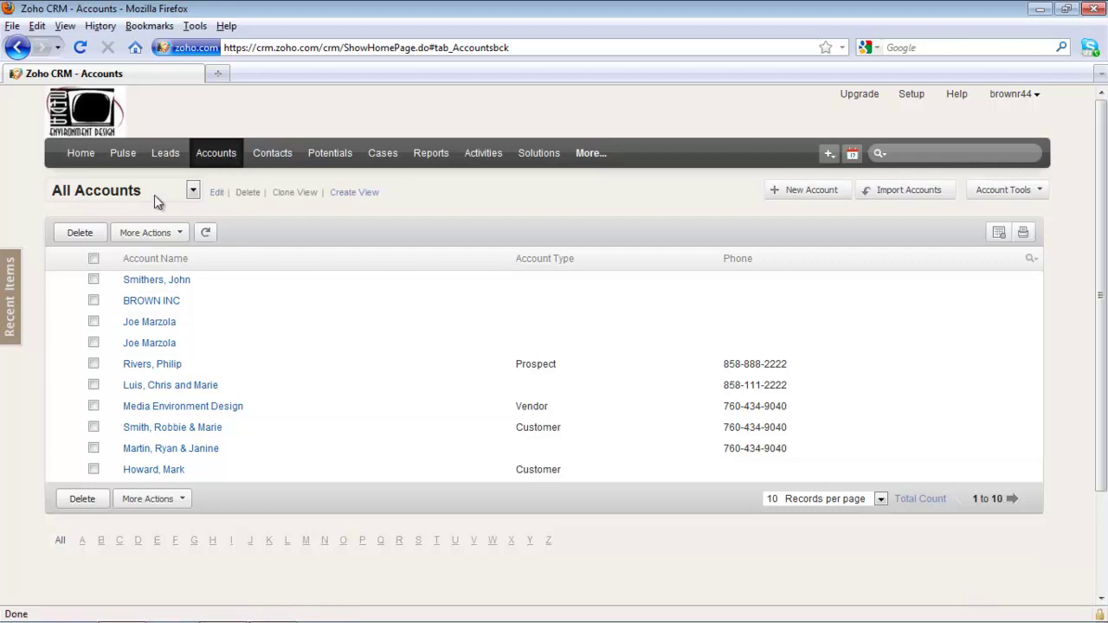
click(193, 191)
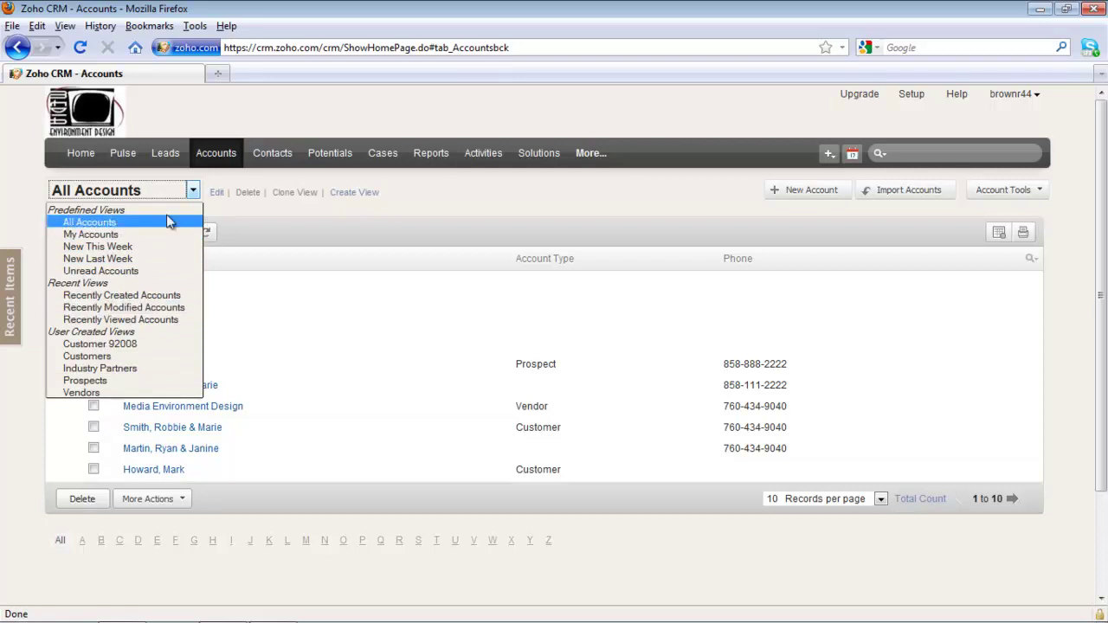
click(115, 222)
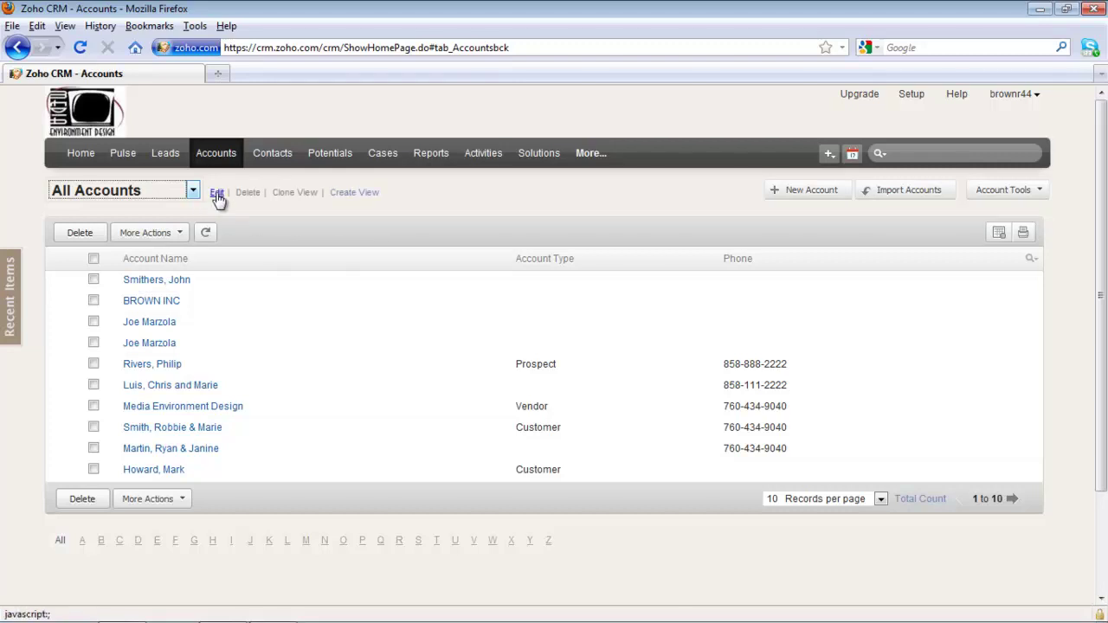
Add Description as the last column of the All Accounts view and save it.
click(217, 193)
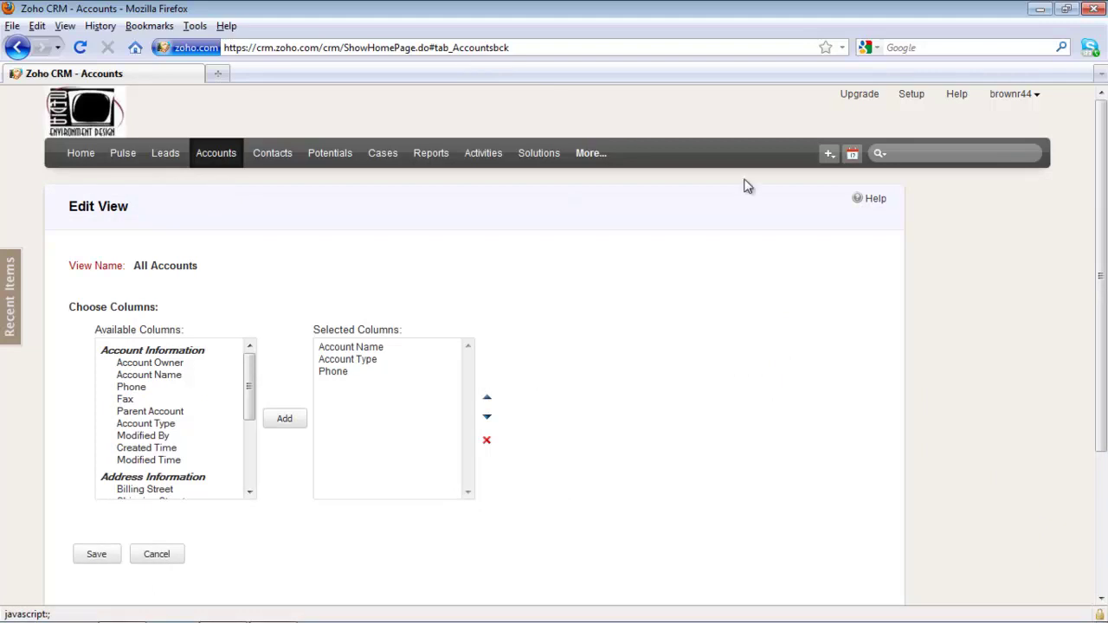
drag(1102, 233, 1102, 285)
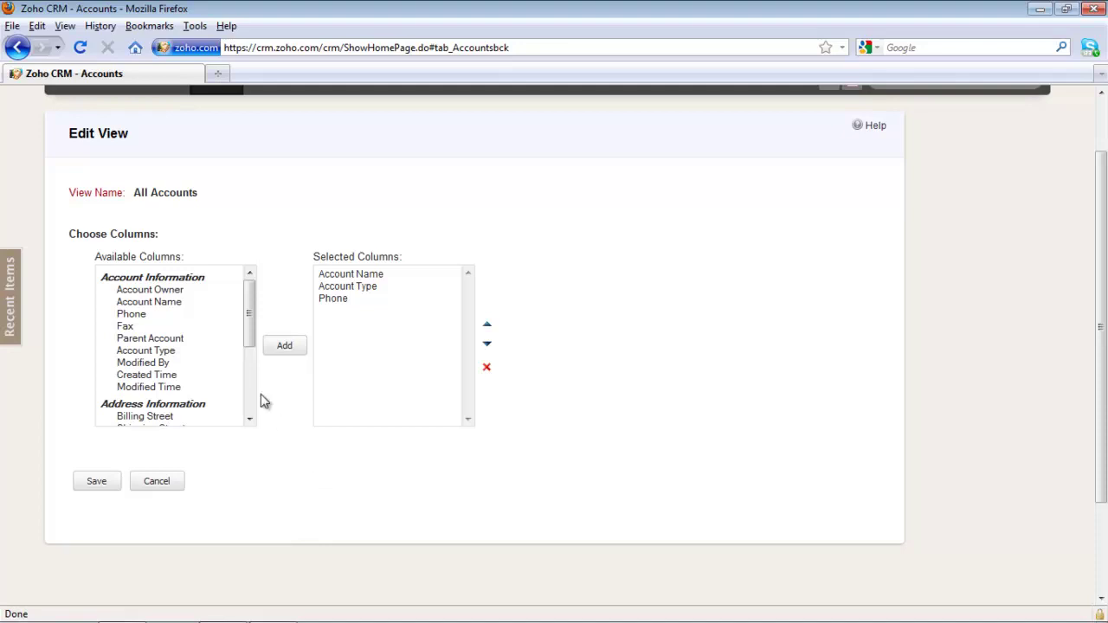
mouse_move(250, 294)
mouse_down()
mouse_move(253, 389)
mouse_move(256, 287)
mouse_up()
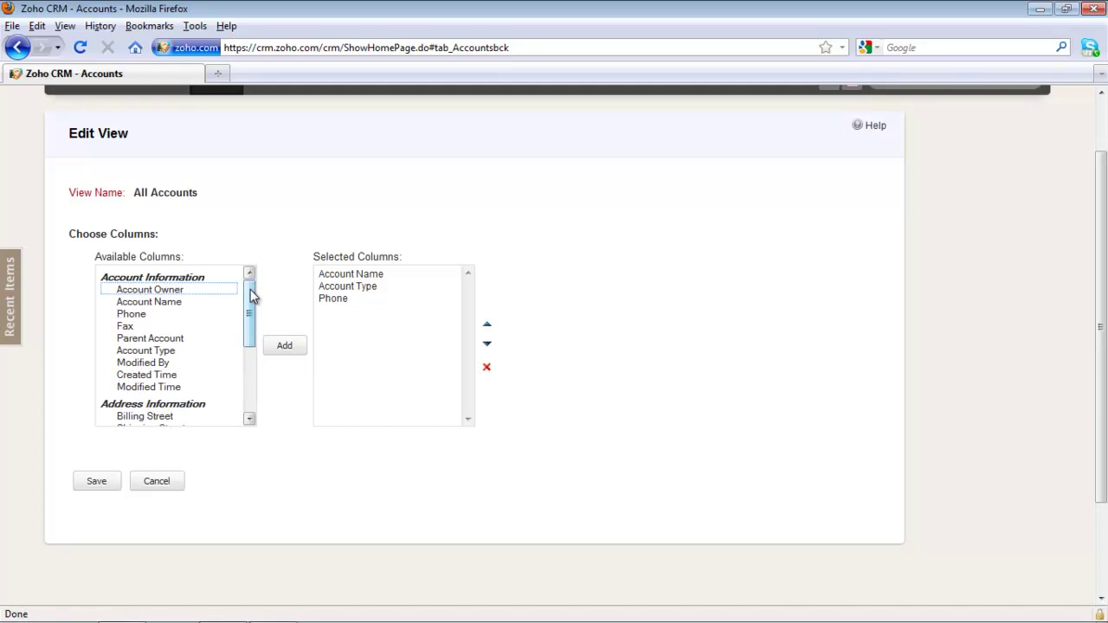
drag(250, 296, 248, 370)
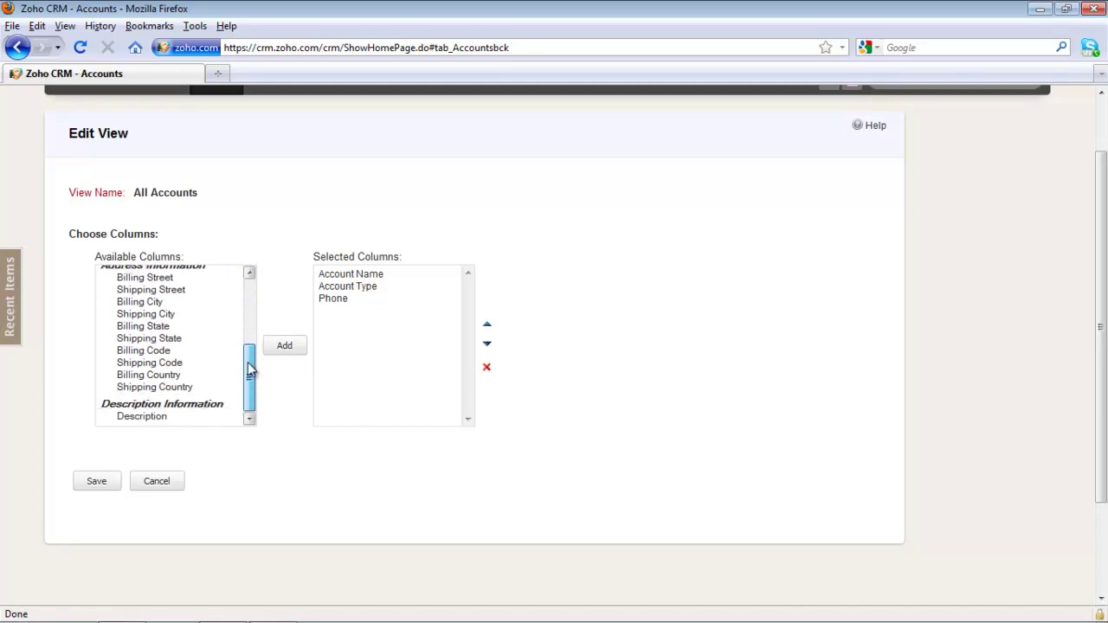
click(169, 416)
click(293, 354)
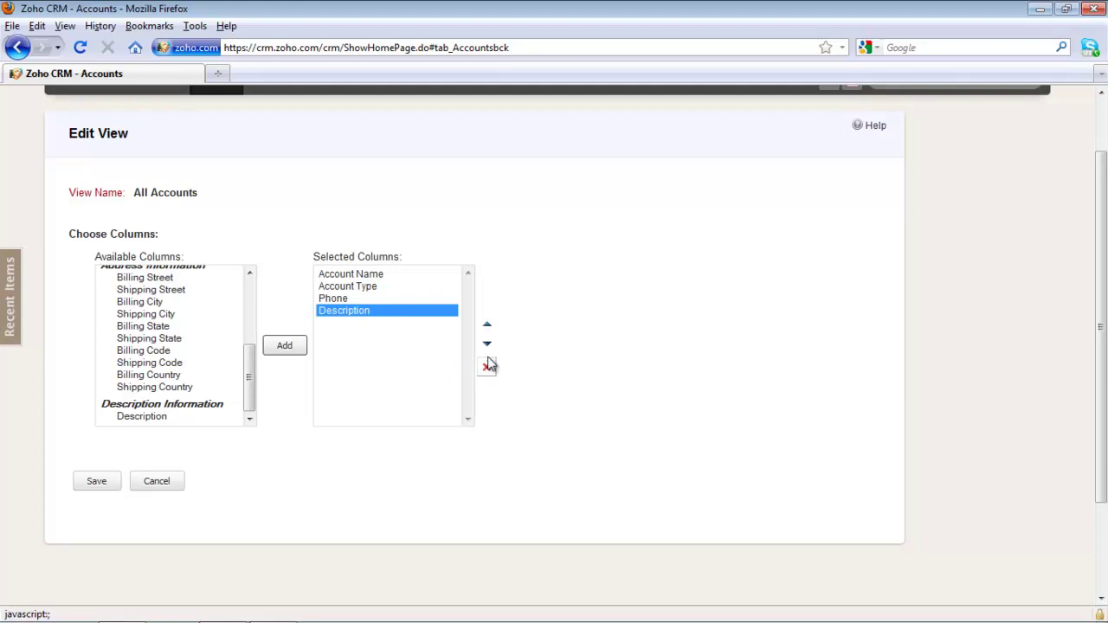
click(486, 325)
click(487, 324)
click(487, 344)
click(486, 344)
click(96, 484)
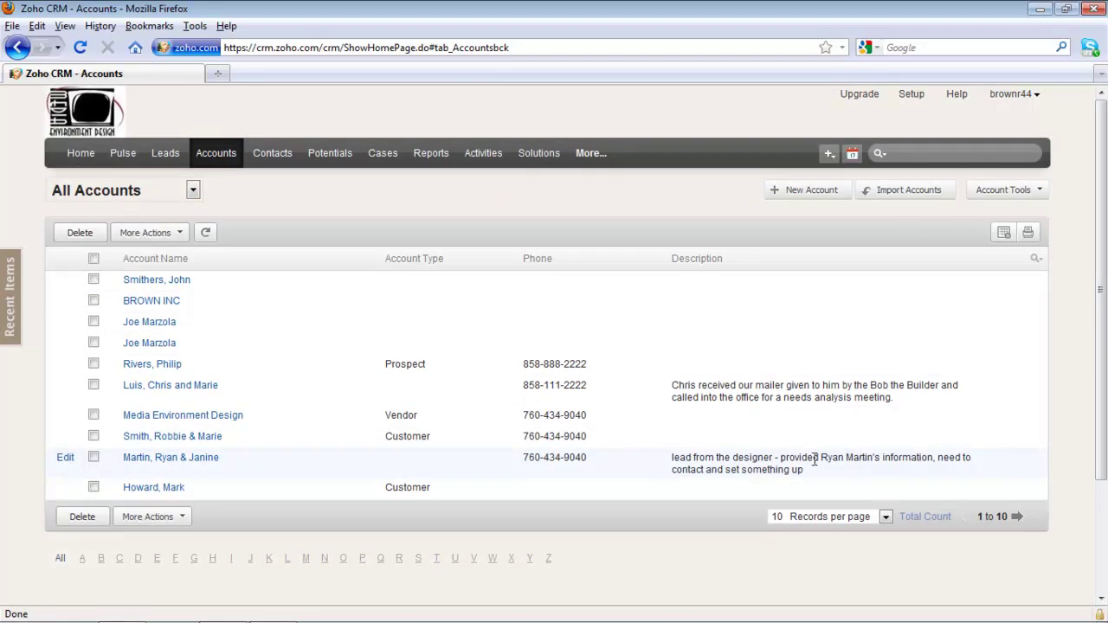
Begin a new custom account view, keeping All Accounts as the current list.
click(193, 192)
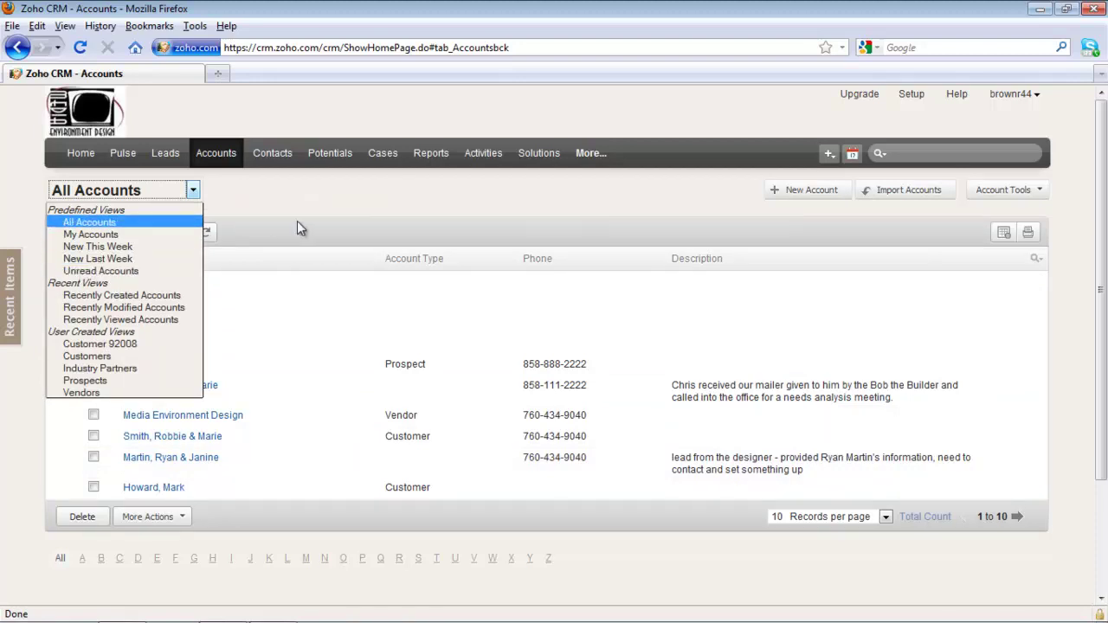
click(275, 221)
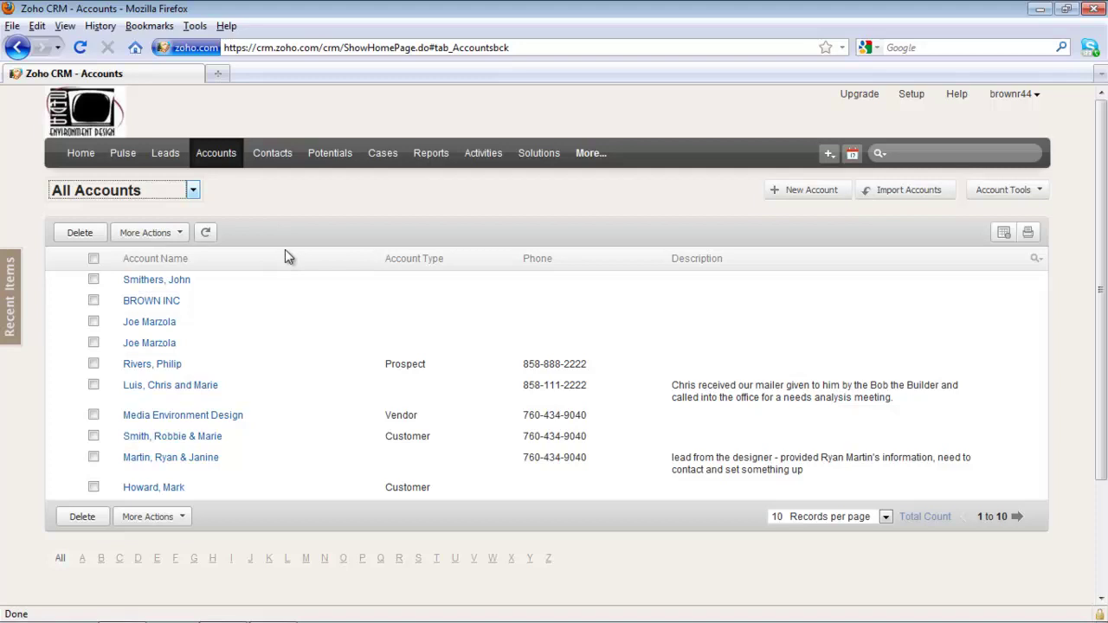
mouse_move(216, 190)
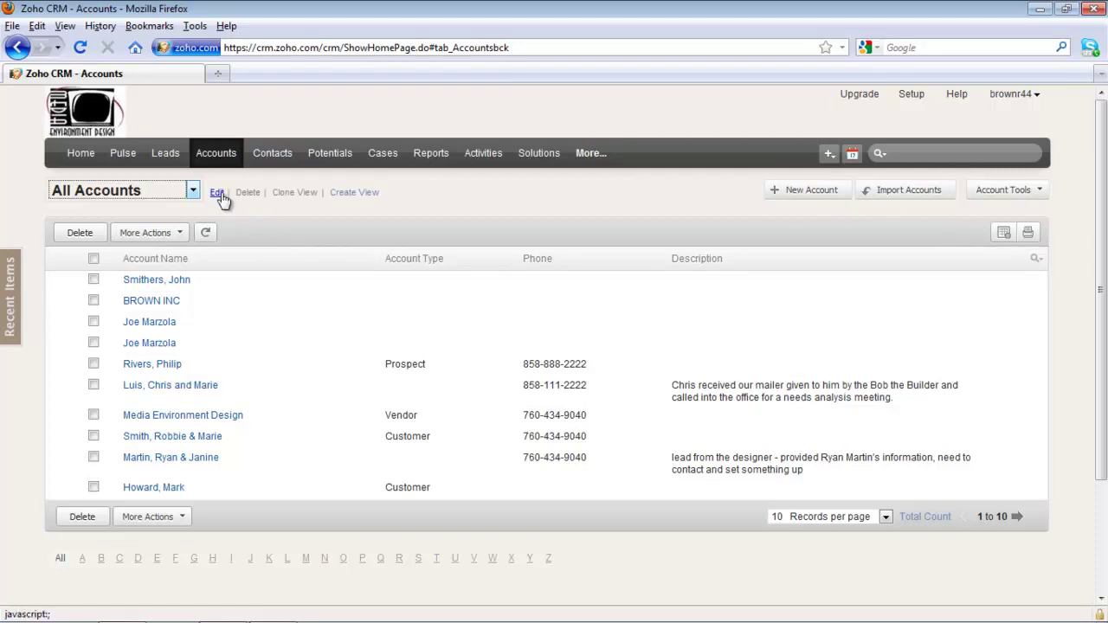
click(352, 194)
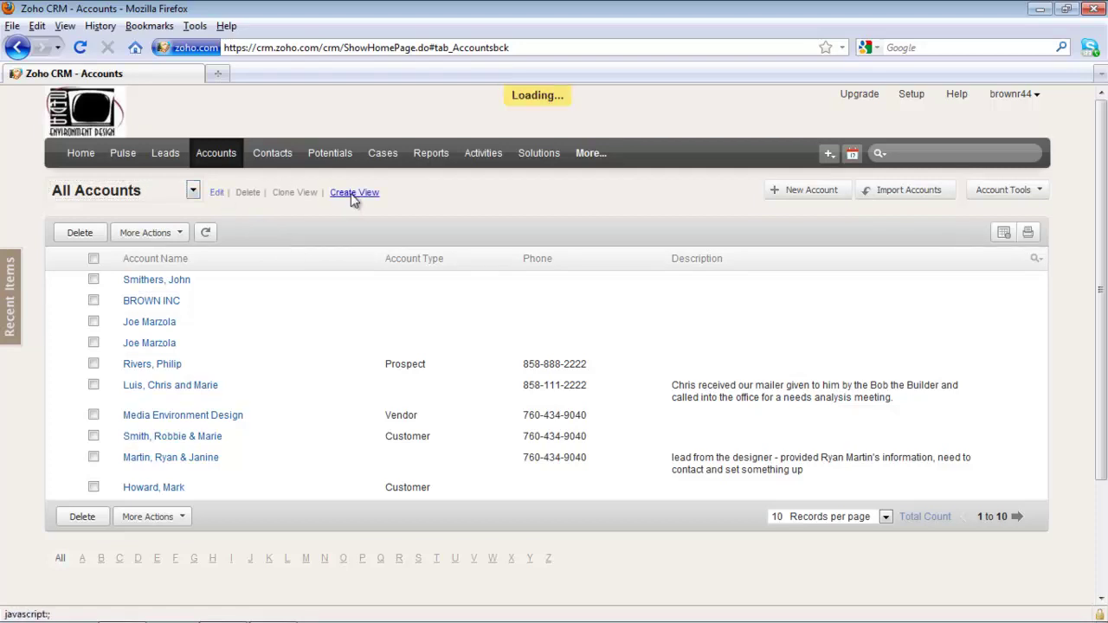
Name the new view 'Customers', add Fax, and add Account Owner as the first column.
click(228, 261)
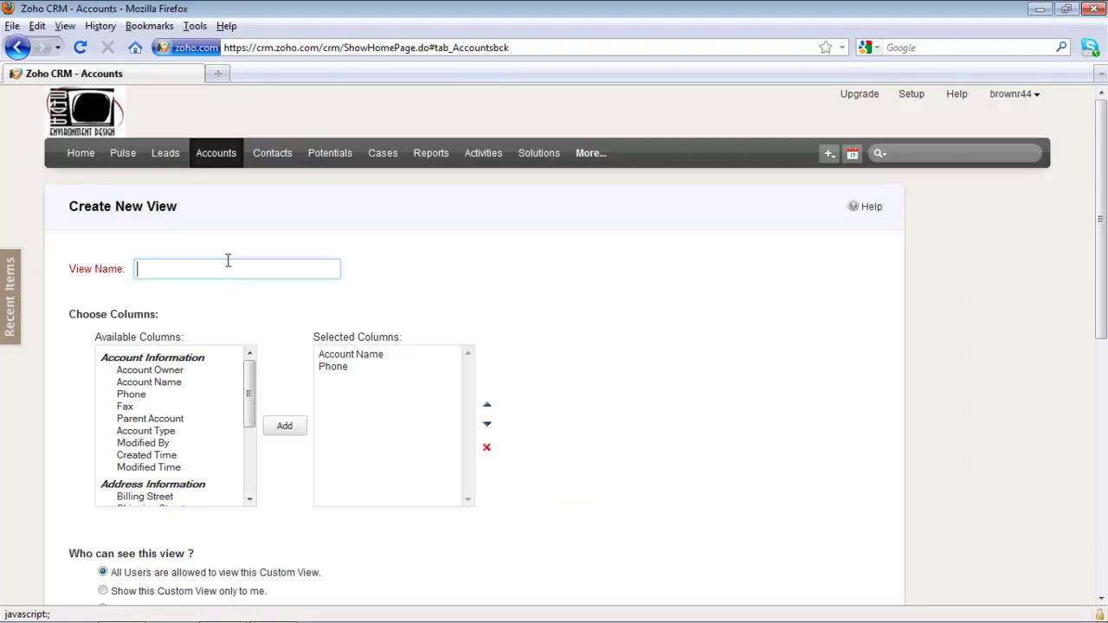
text(Customers)
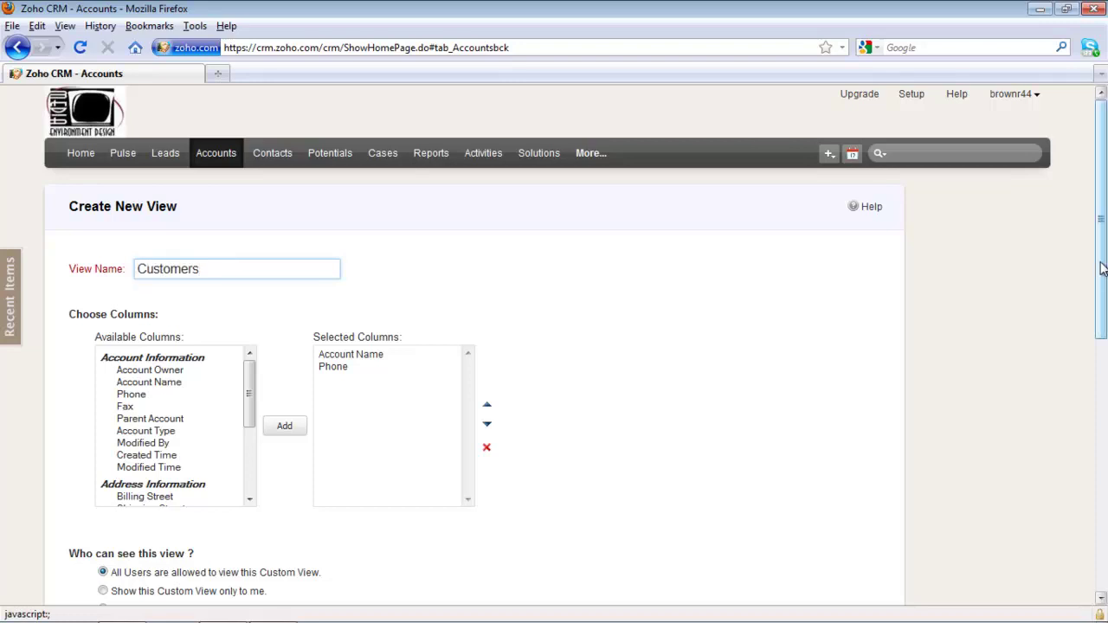
drag(1100, 275, 1098, 304)
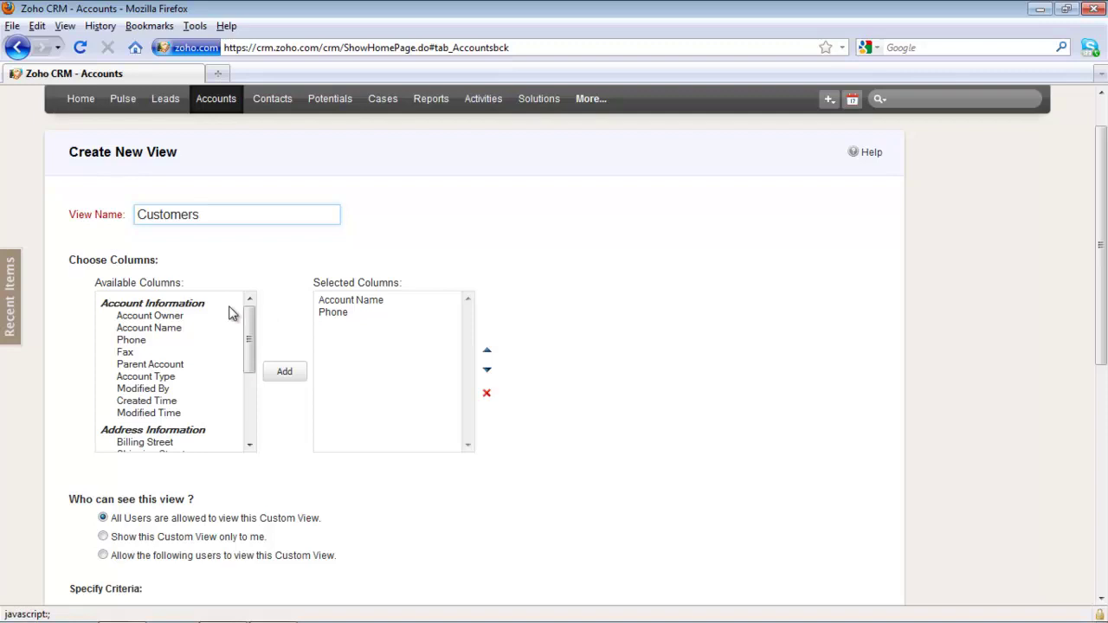
click(143, 352)
click(289, 374)
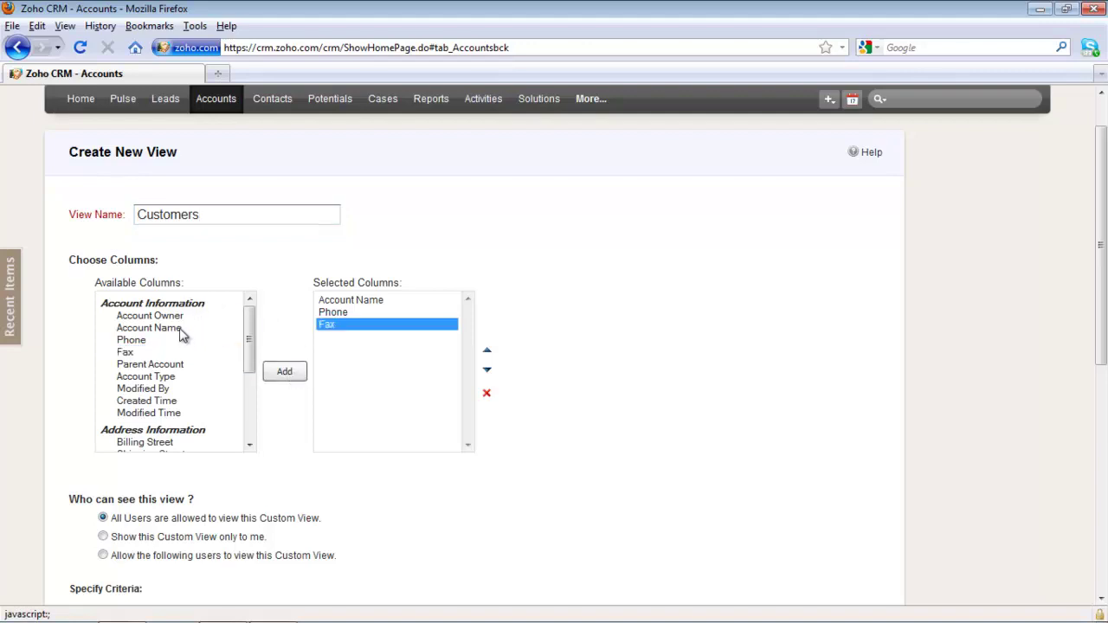
click(182, 316)
click(292, 381)
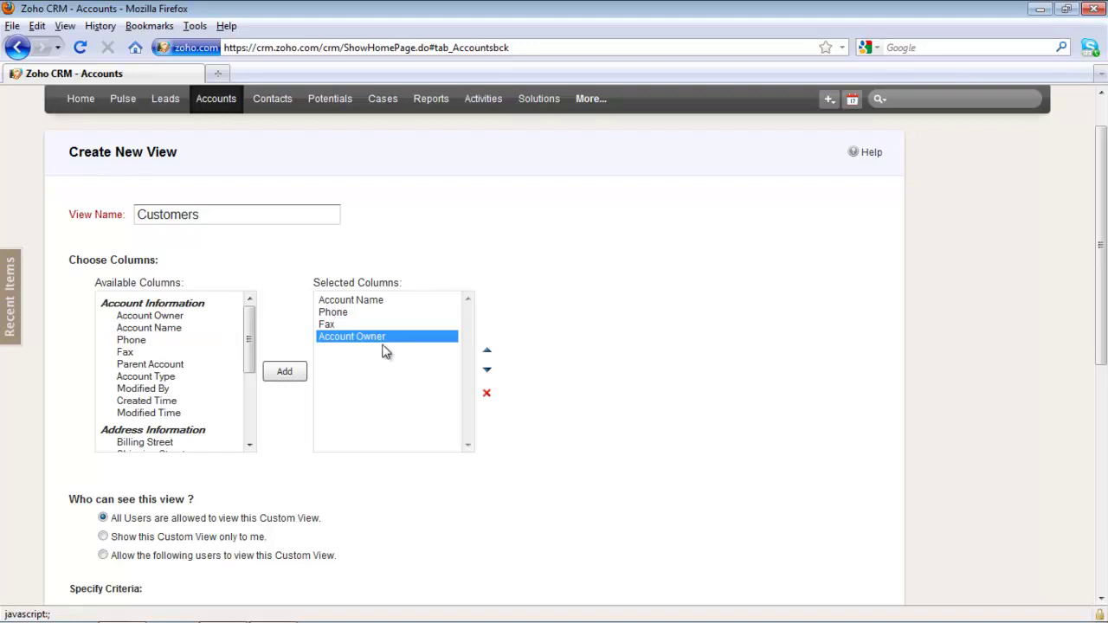
click(486, 351)
click(486, 351)
click(486, 352)
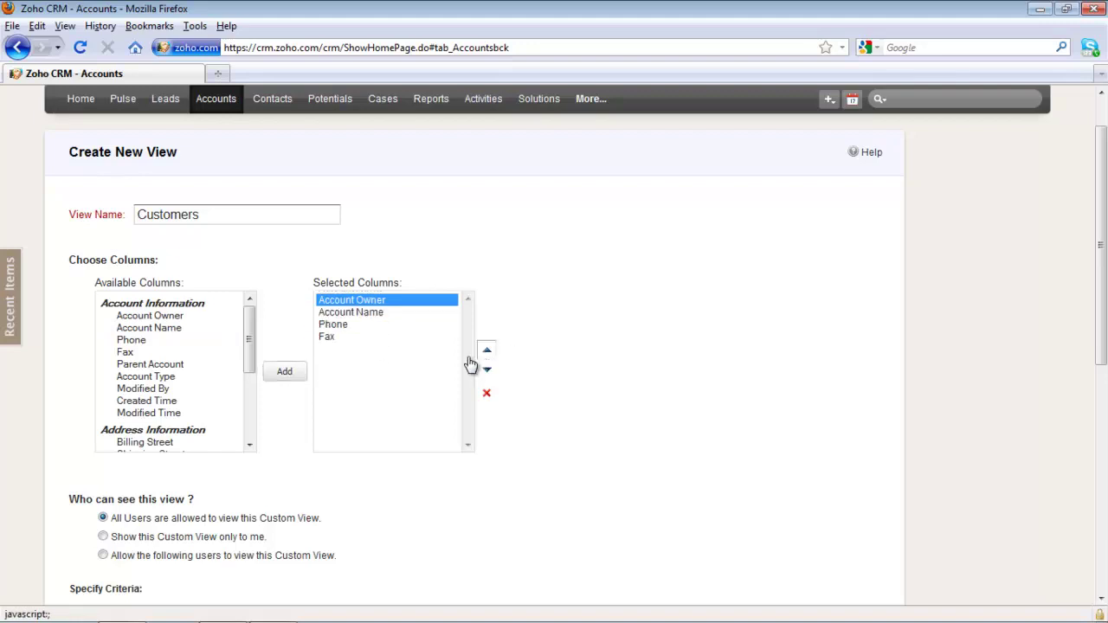
Add Account Type and Billing State columns, placing them above Phone and Fax.
click(161, 367)
click(173, 377)
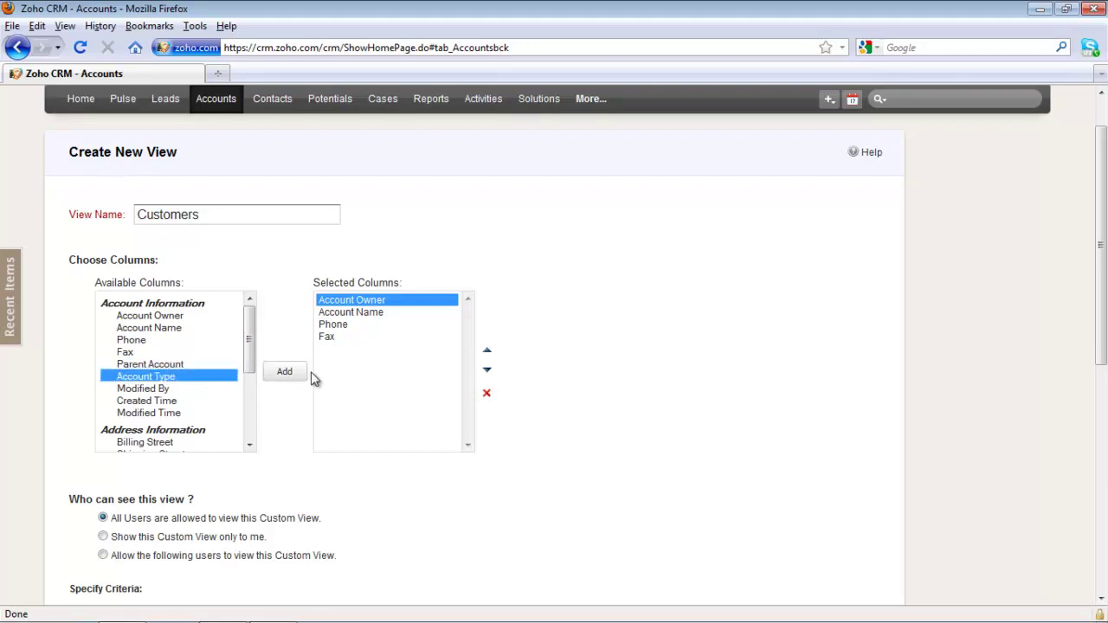
click(283, 372)
click(487, 352)
click(487, 352)
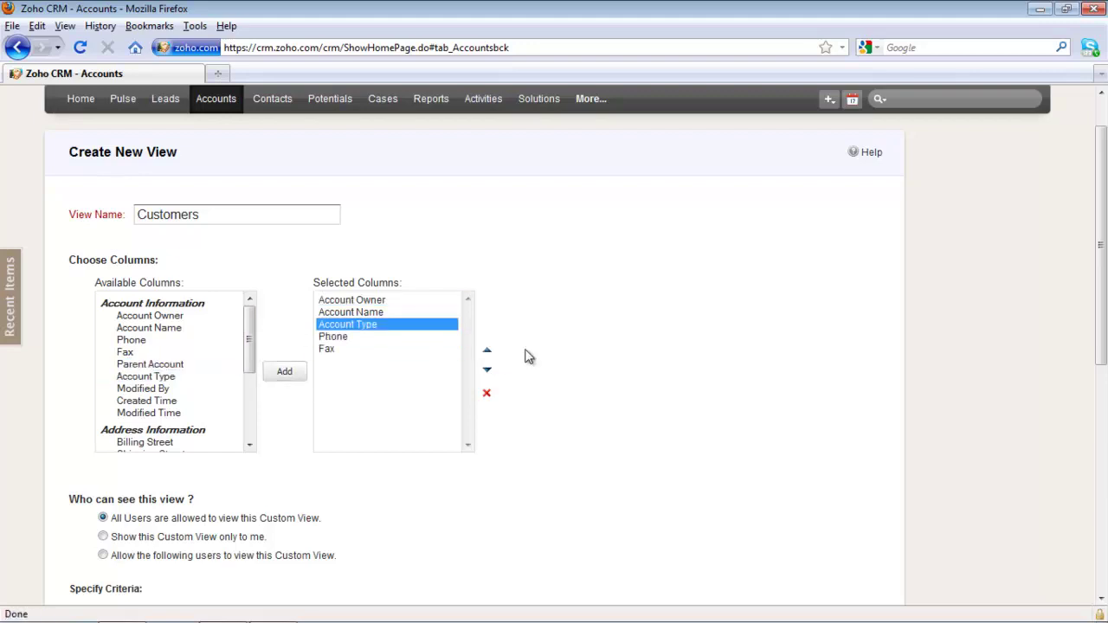
drag(250, 371, 251, 397)
click(143, 435)
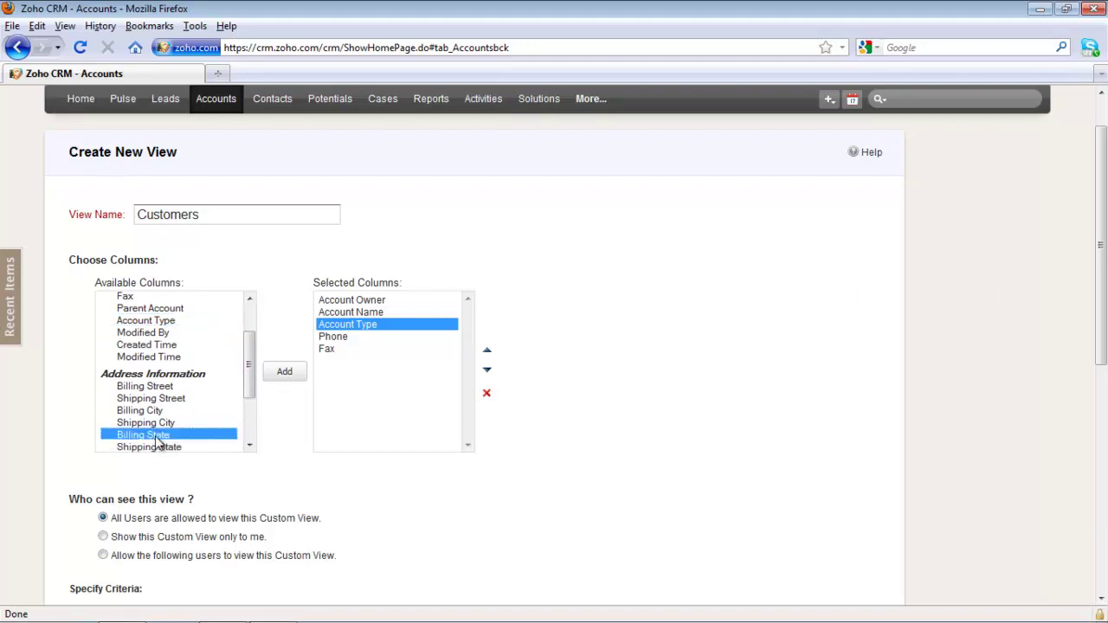
click(284, 371)
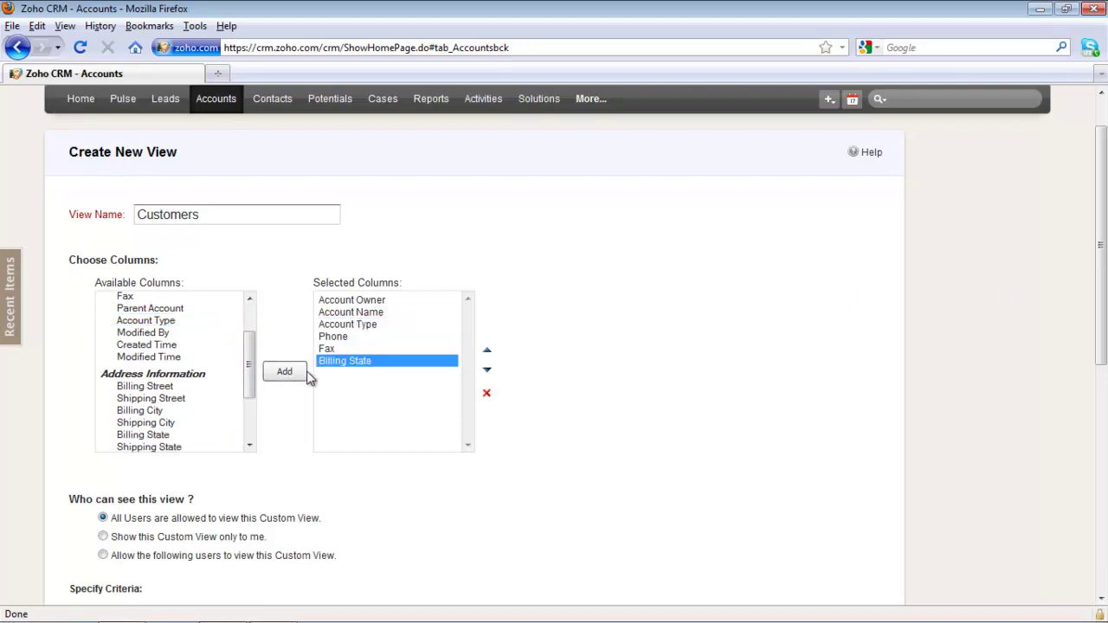
click(487, 352)
click(487, 352)
drag(1098, 283, 1100, 380)
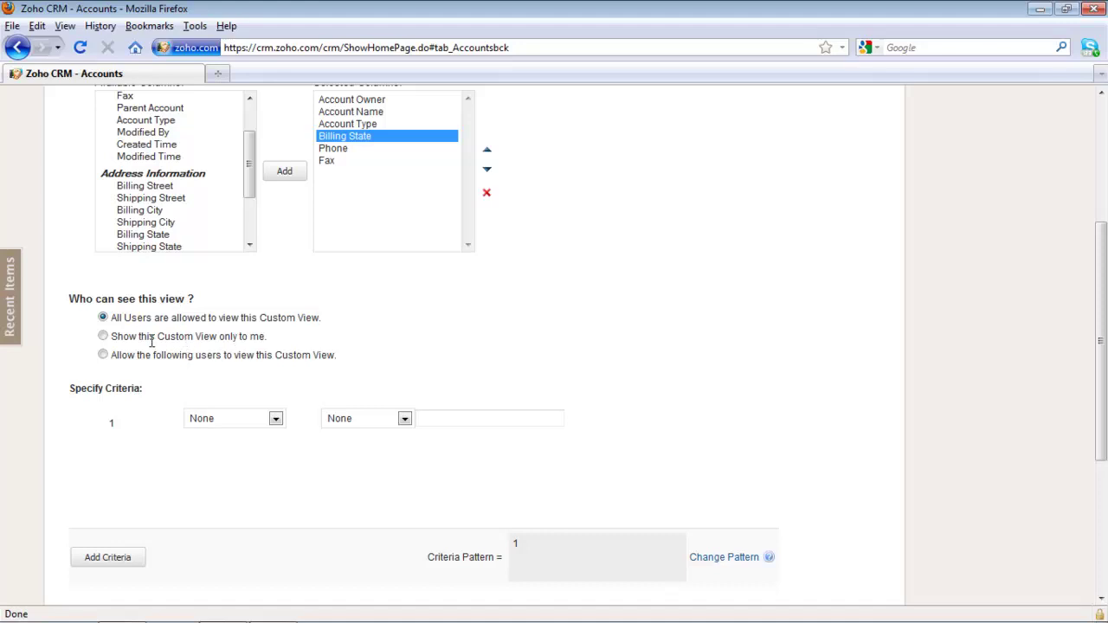
click(103, 337)
click(103, 355)
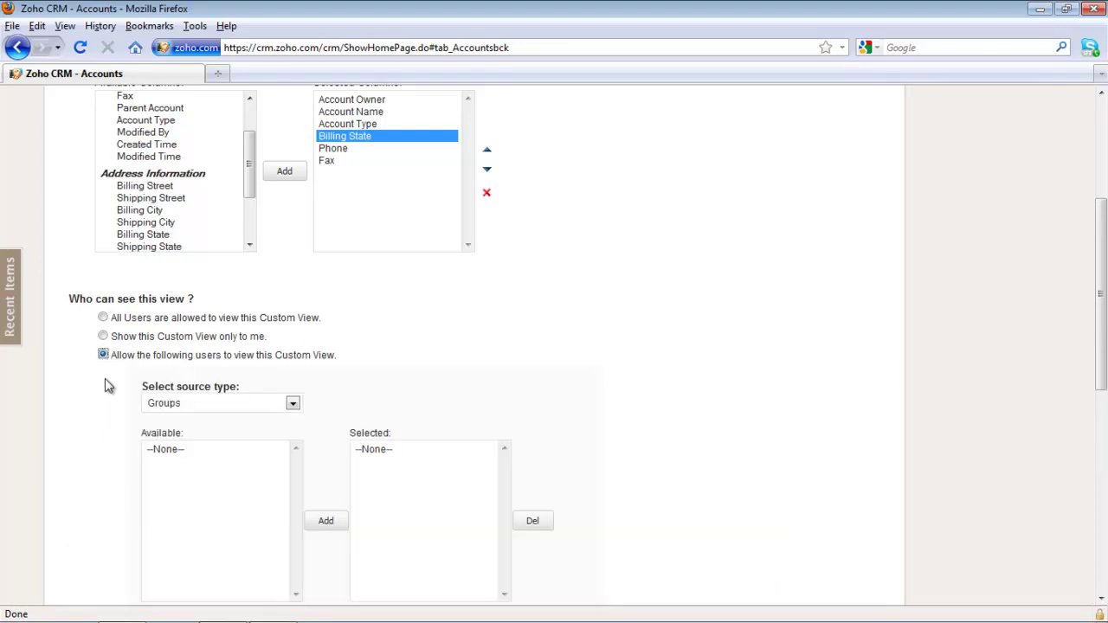
click(294, 403)
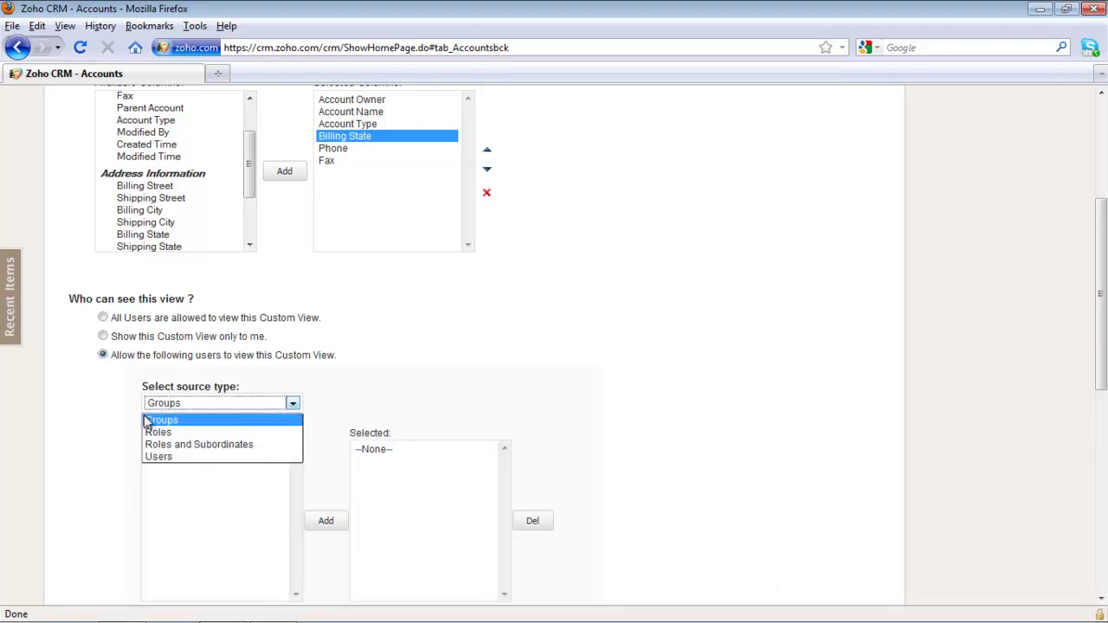
click(185, 456)
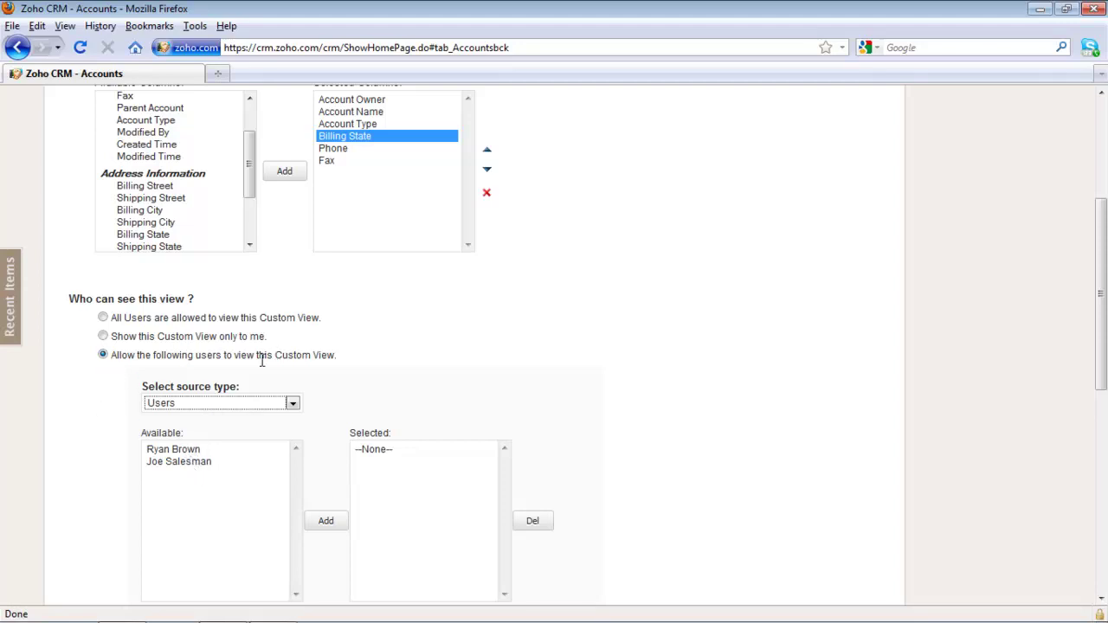
click(103, 316)
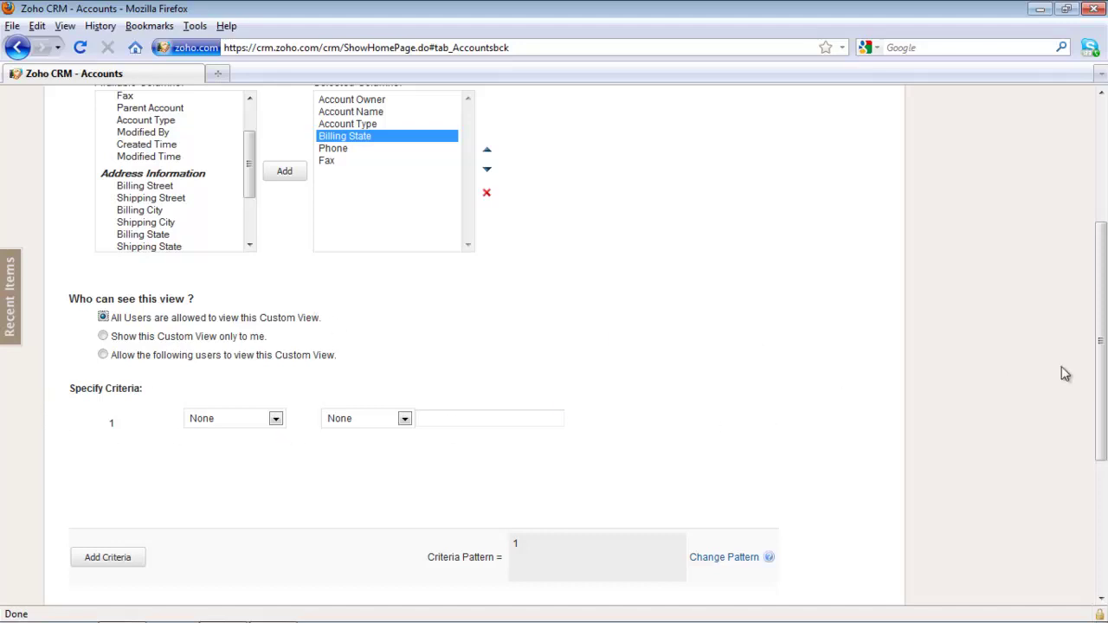
Set the first criterion to Billing State is CA,WA,NV and add a second criterion row.
drag(1099, 369, 1092, 391)
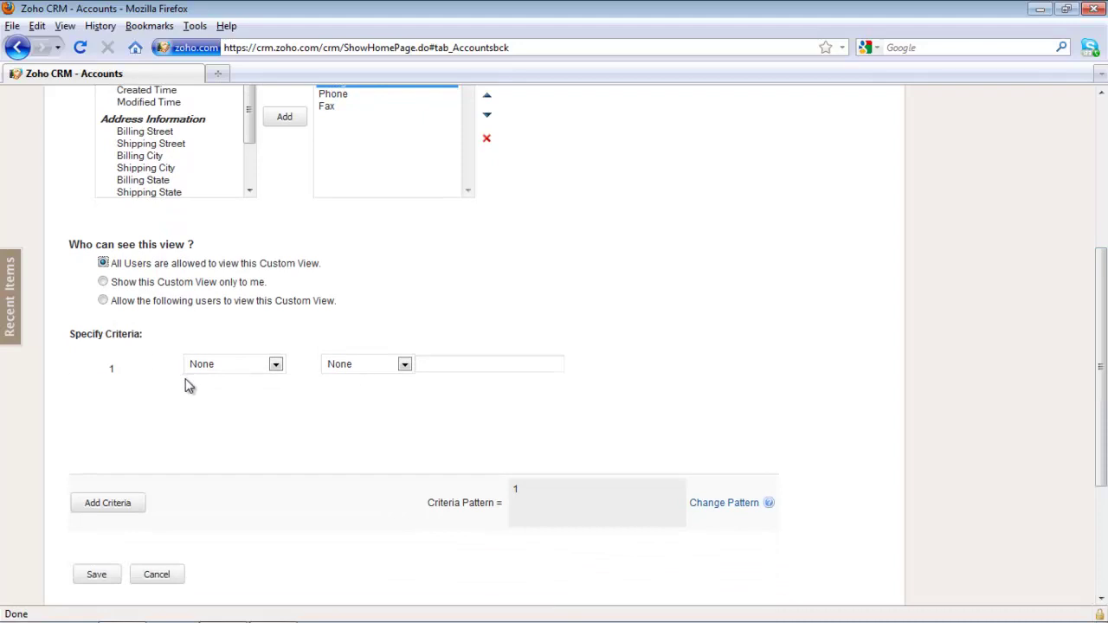
click(277, 365)
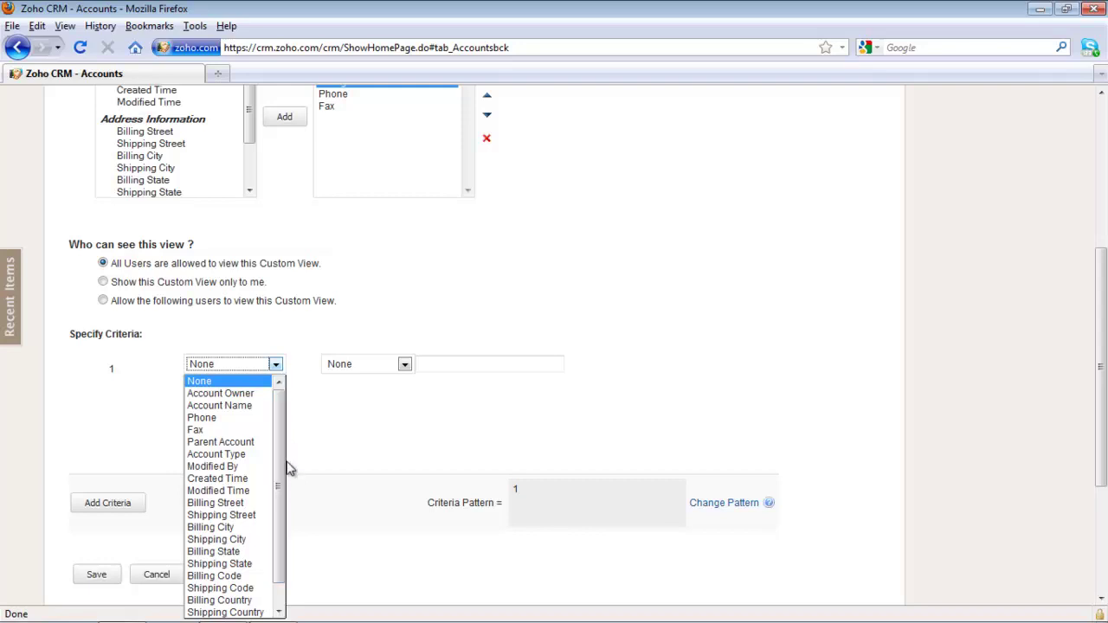
click(218, 551)
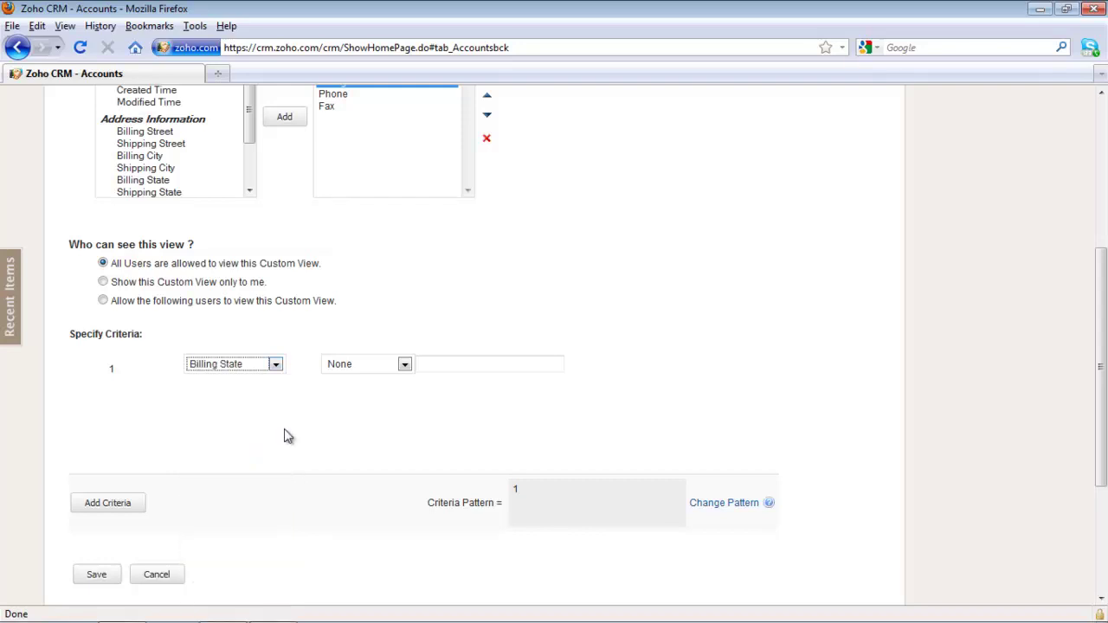
click(350, 364)
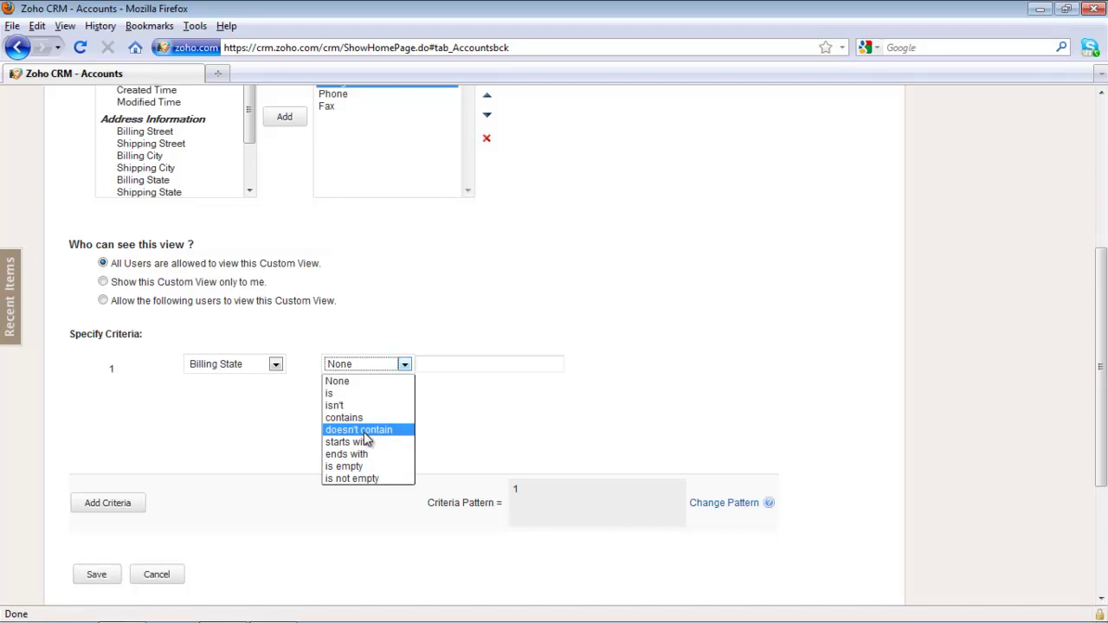
click(356, 395)
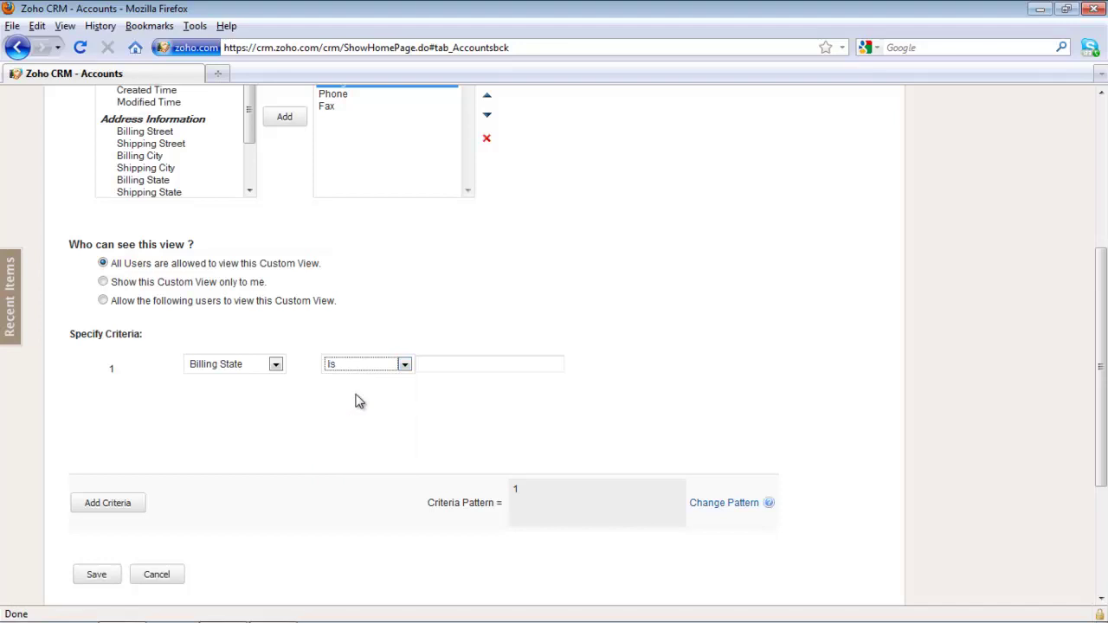
click(470, 363)
click(450, 364)
text(CA,WA)
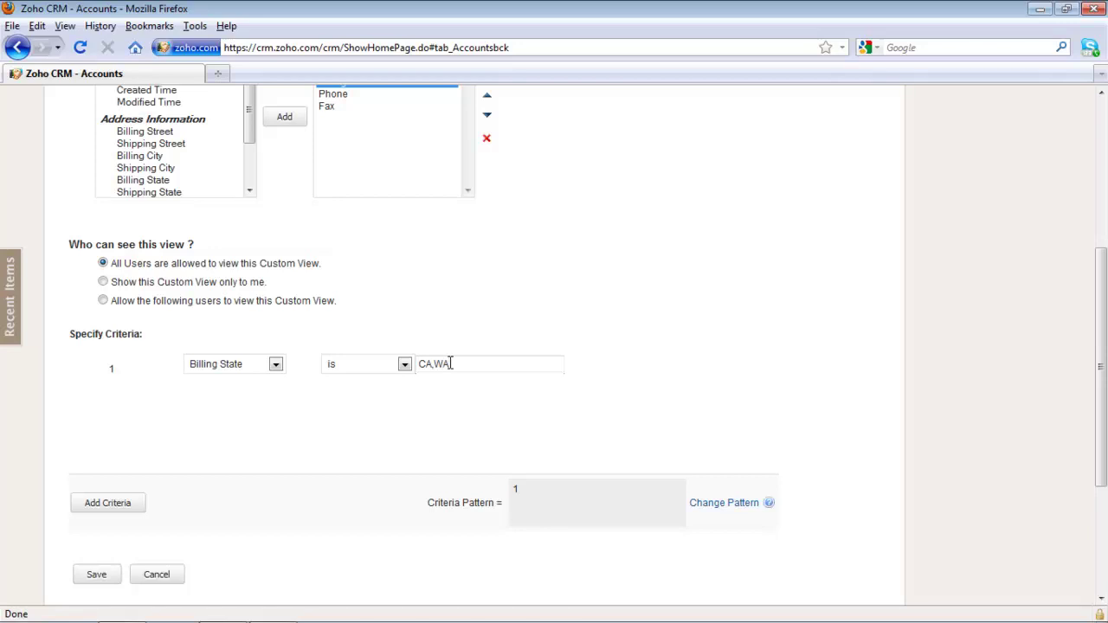
text(,NV)
drag(419, 364, 472, 363)
click(474, 364)
click(108, 506)
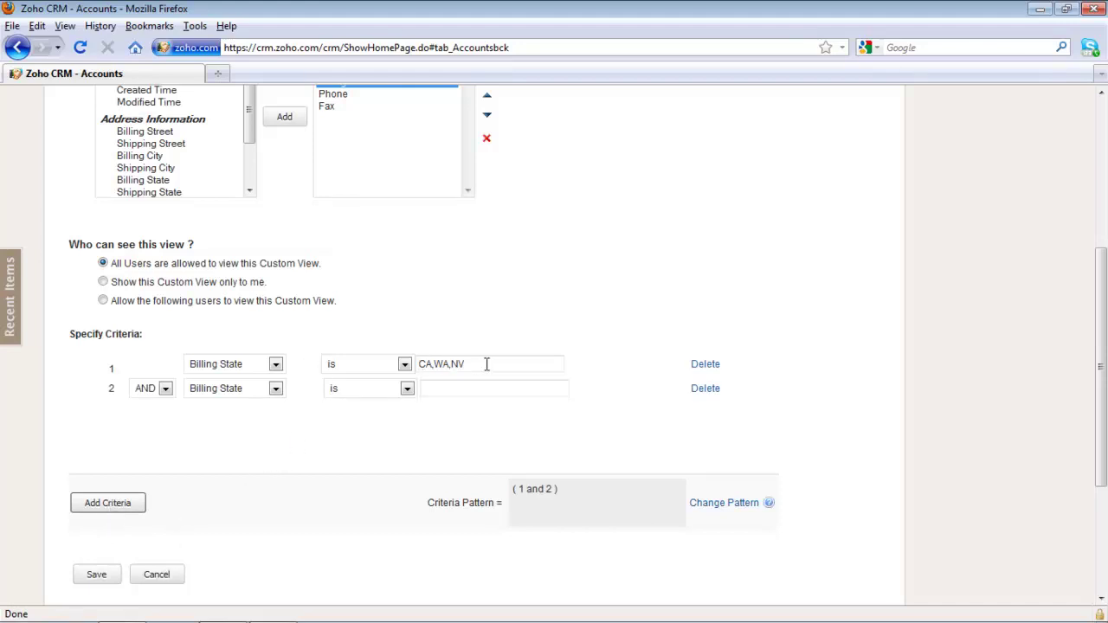
Set the second criterion to Account Type isn't Vendor.
click(275, 390)
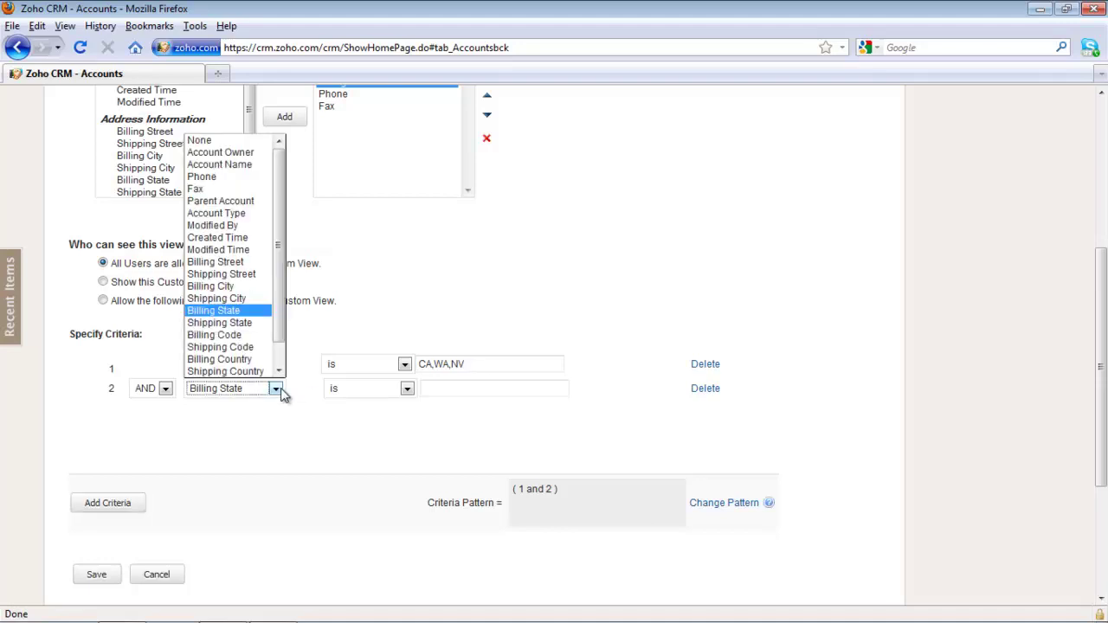
click(237, 214)
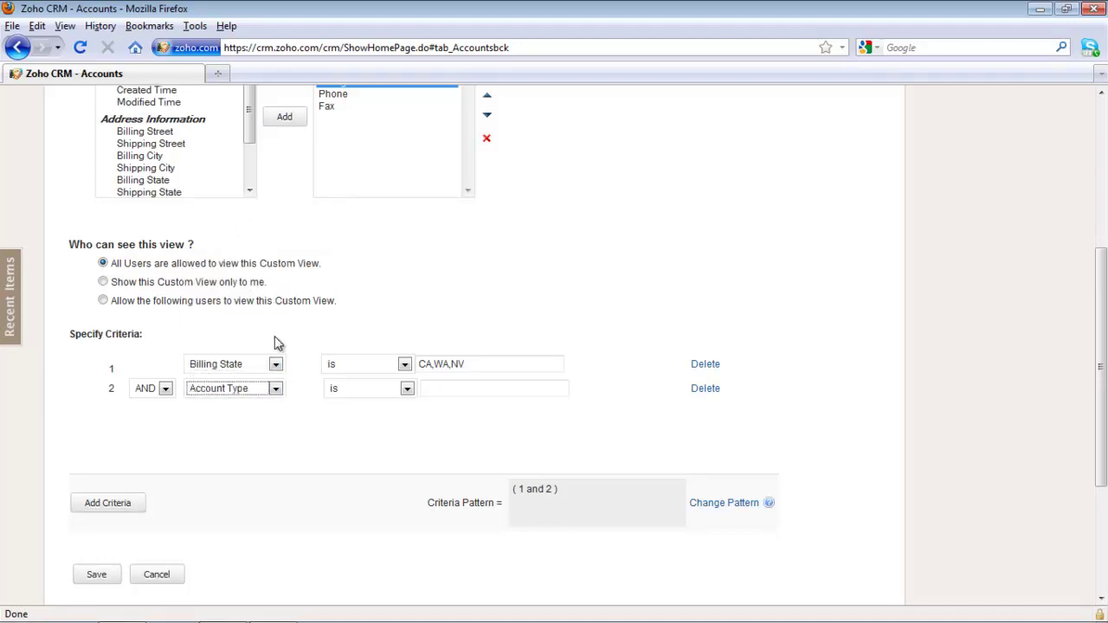
click(339, 391)
click(353, 424)
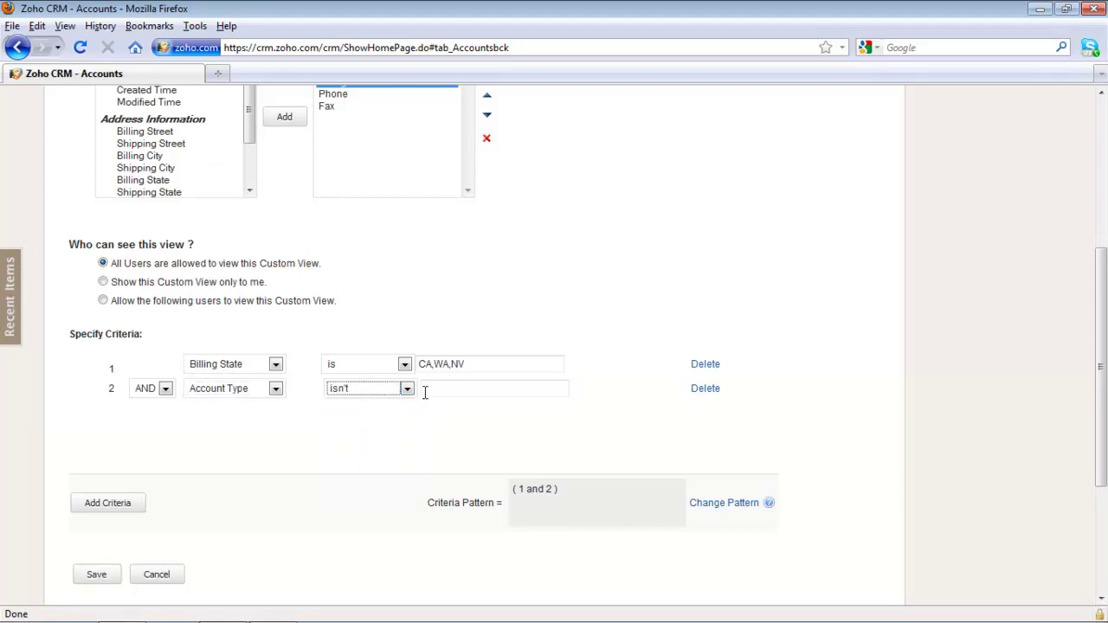
click(425, 392)
text(V)
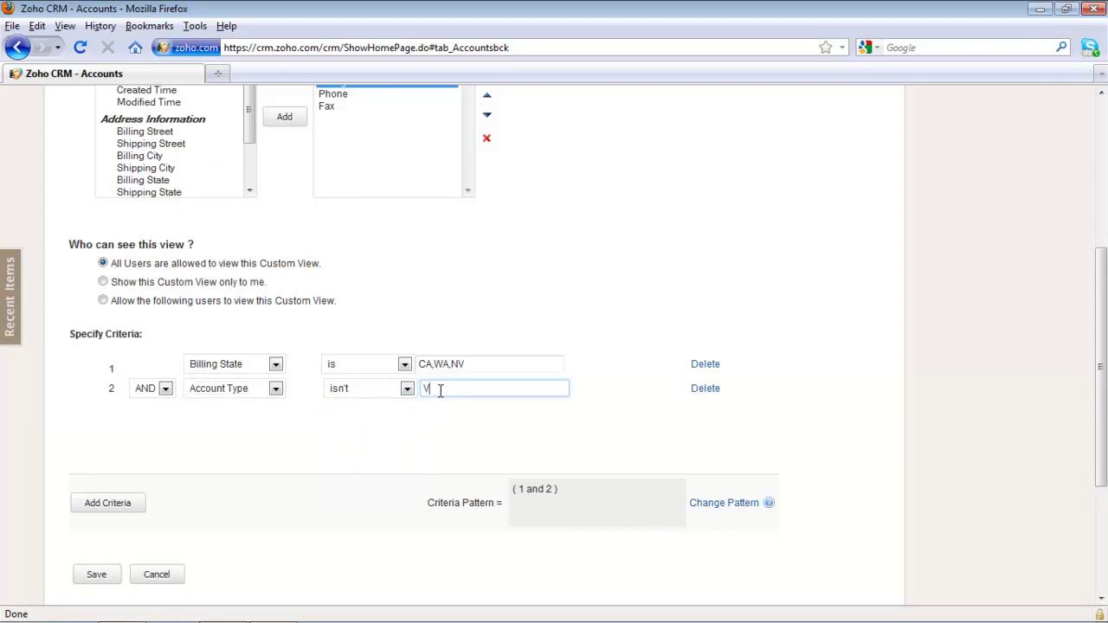
text(endor)
After the duplicate-name warning on save, rename the view 'Customers in CA,WA & NV'.
click(98, 578)
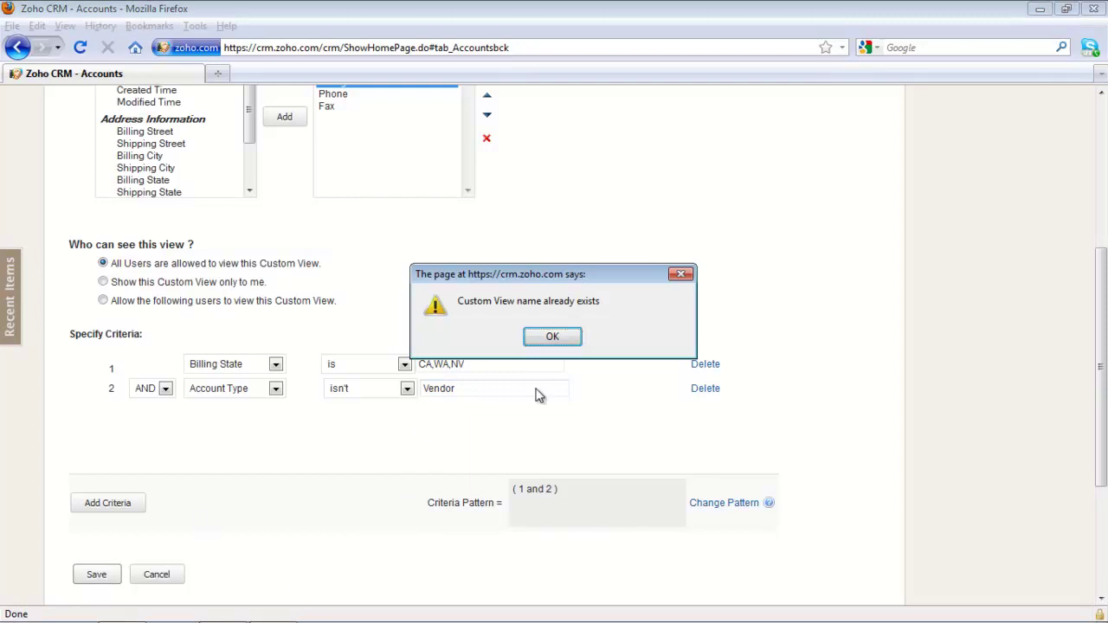
key(Return)
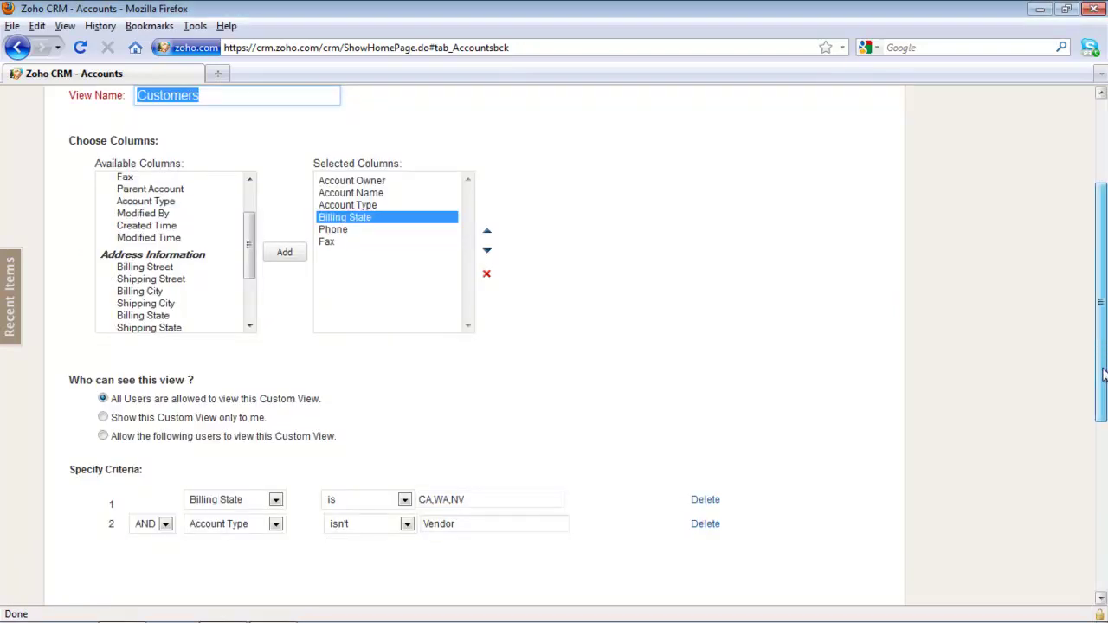
scroll(1097, 372, up, 1)
click(300, 141)
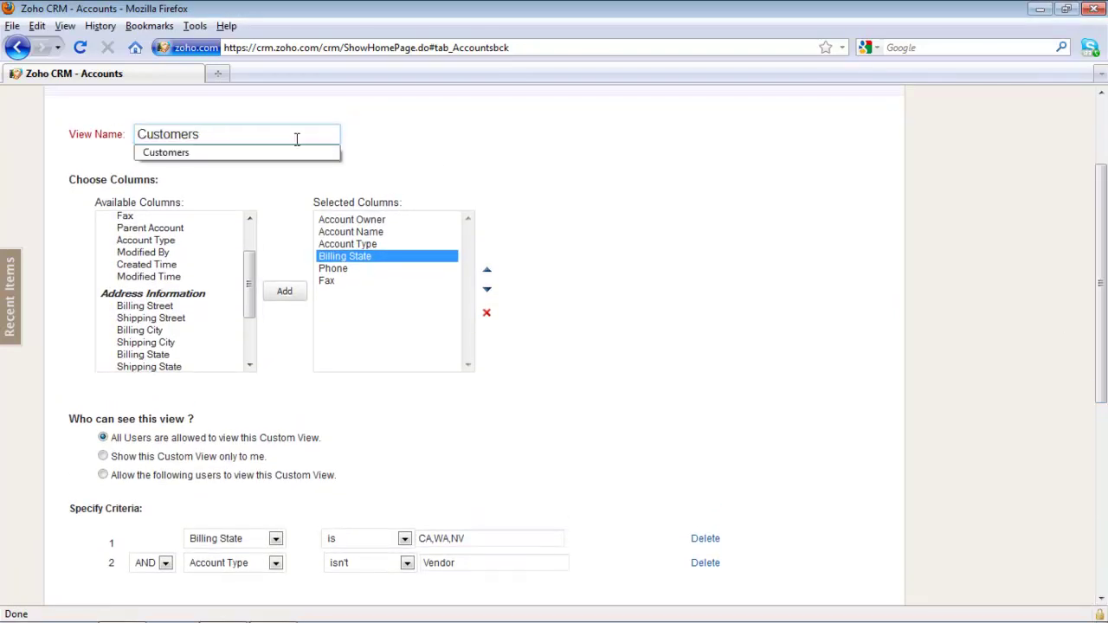
text(in CA)
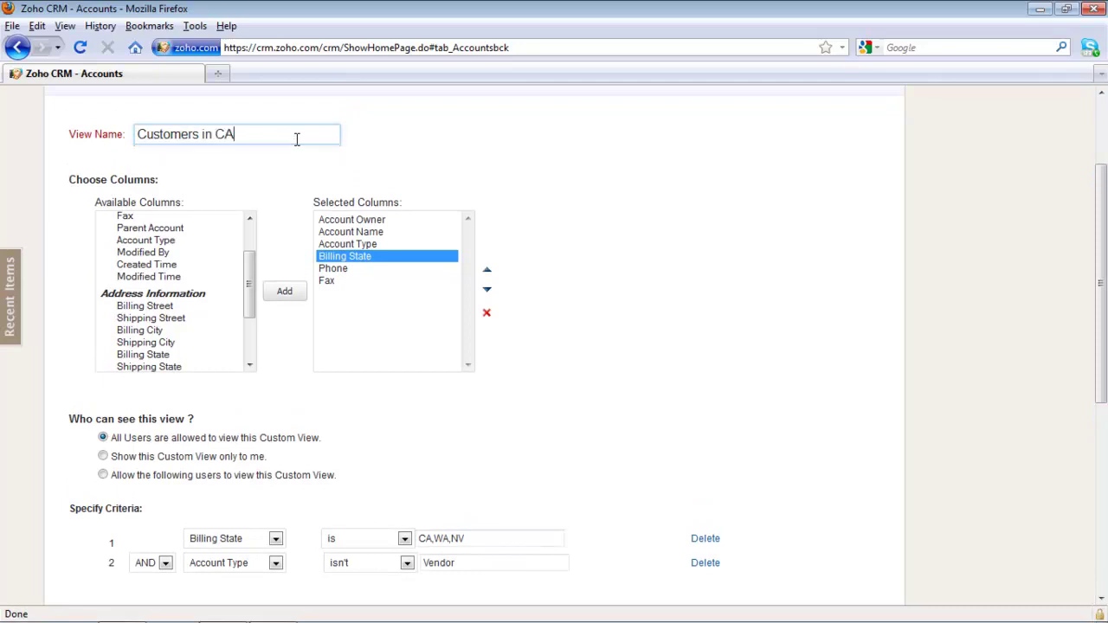
text(,WA &NV)
click(269, 134)
click(1103, 407)
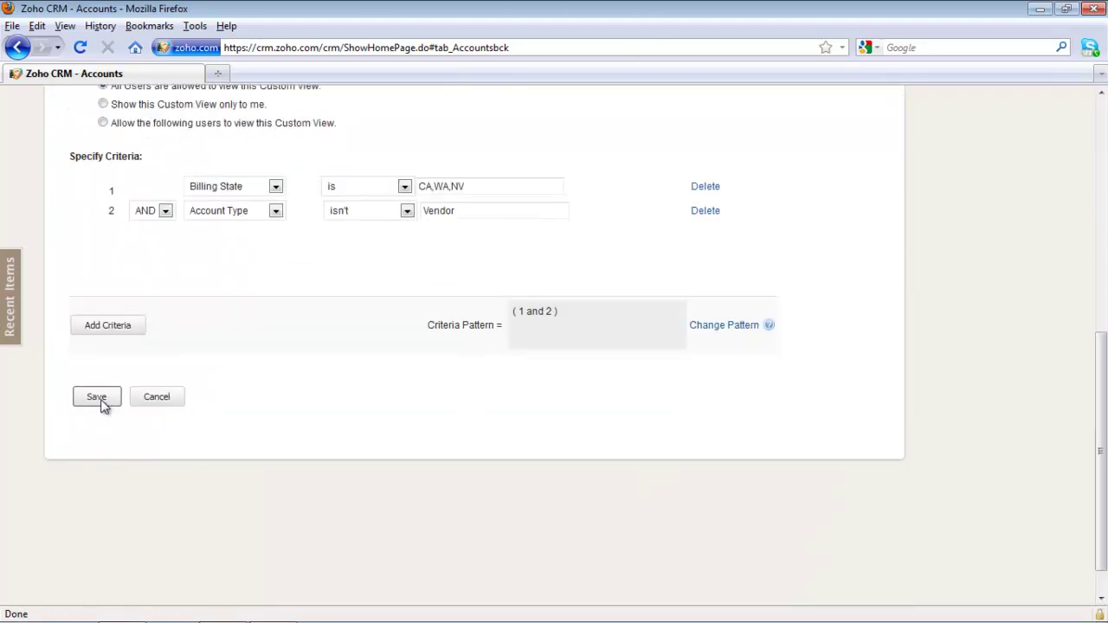
Save the 'Customers in CA,WA & NV' view to list its 8 California accounts.
click(104, 399)
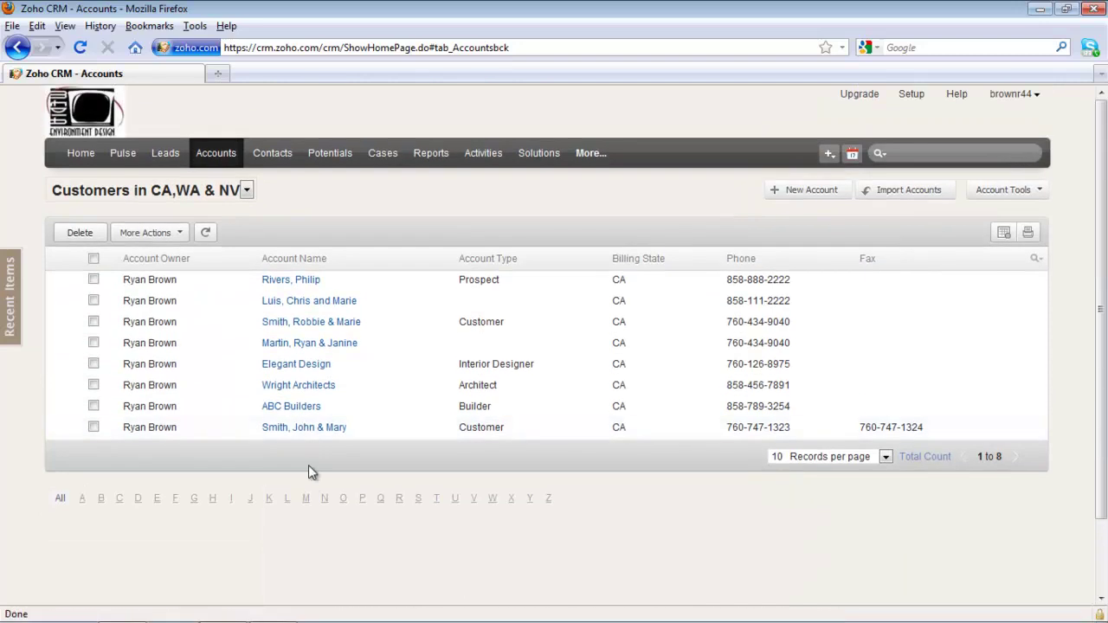